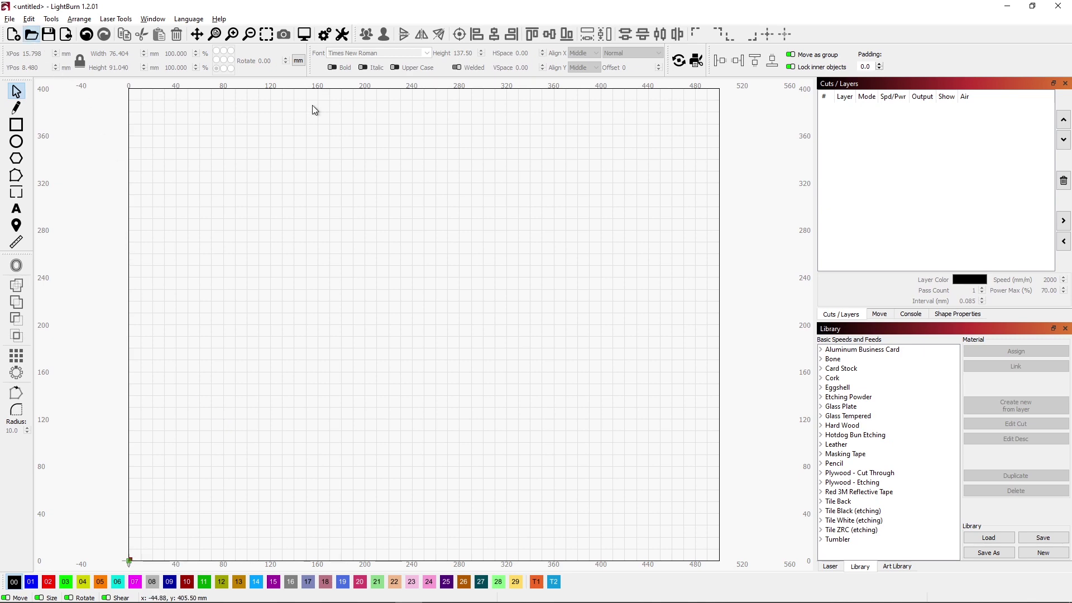
# Step: Open the 110 Template project and zoom to fit the tile frame
pyautogui.click(441, 113)
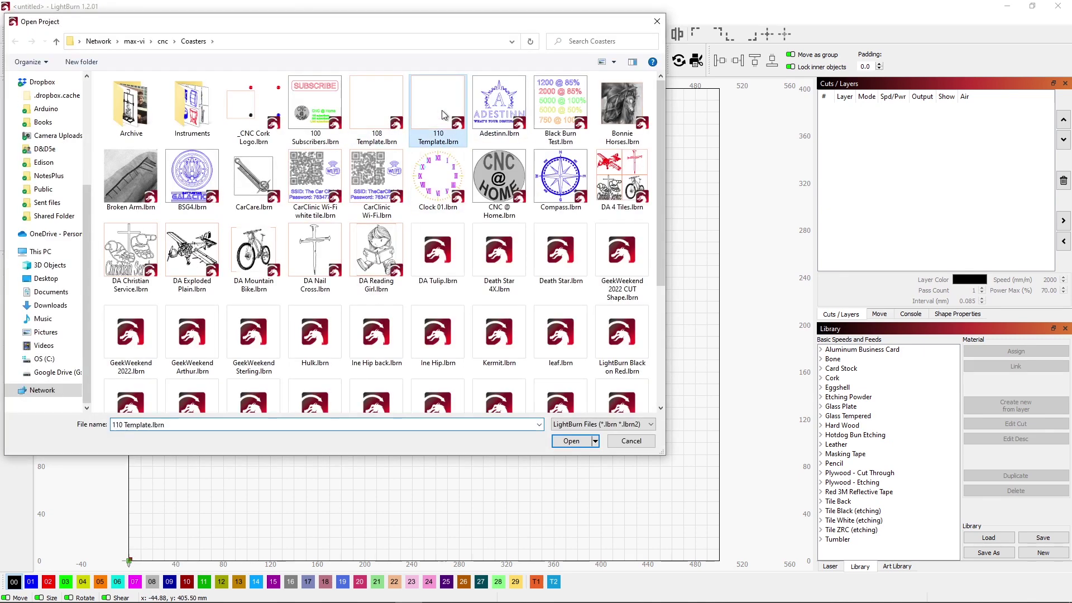
pyautogui.doubleClick(441, 110)
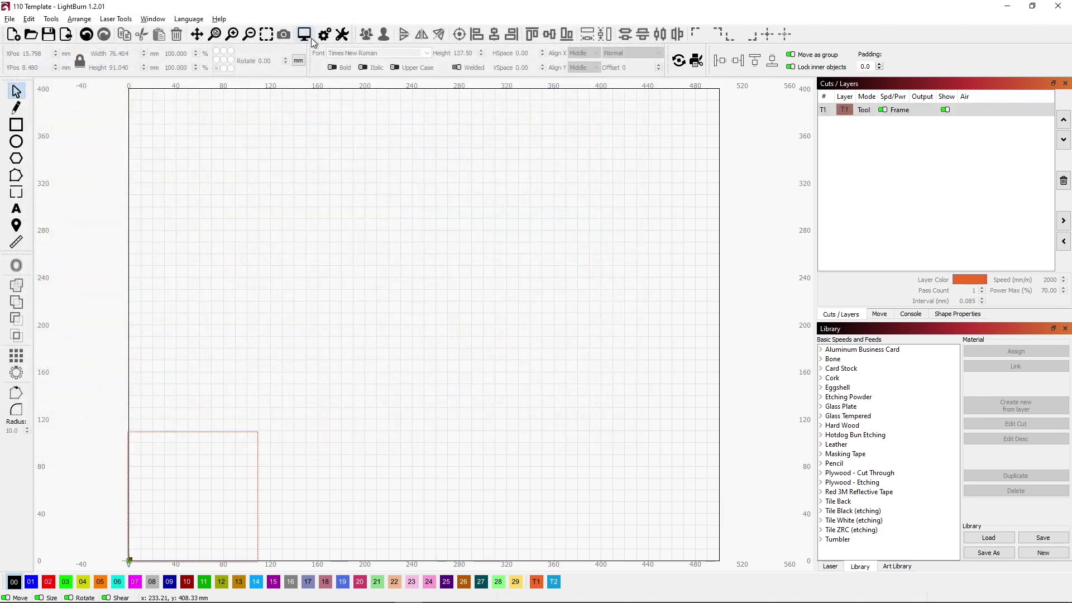
pyautogui.click(266, 34)
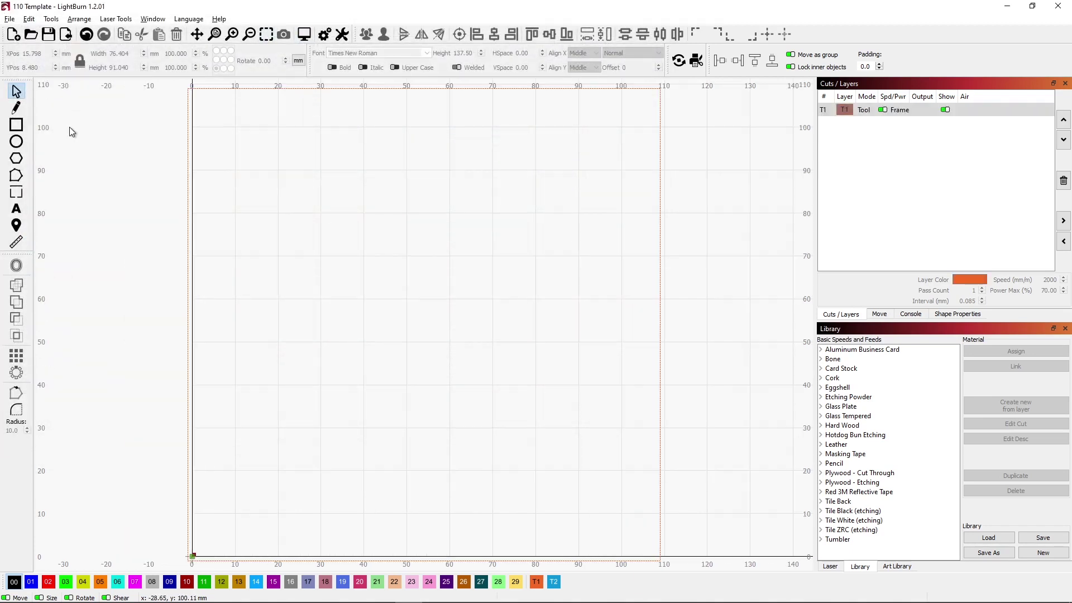
# Step: Add a large letter T on the tile, move it up to centre it, and select its fill layer
pyautogui.click(17, 209)
pyautogui.click(436, 218)
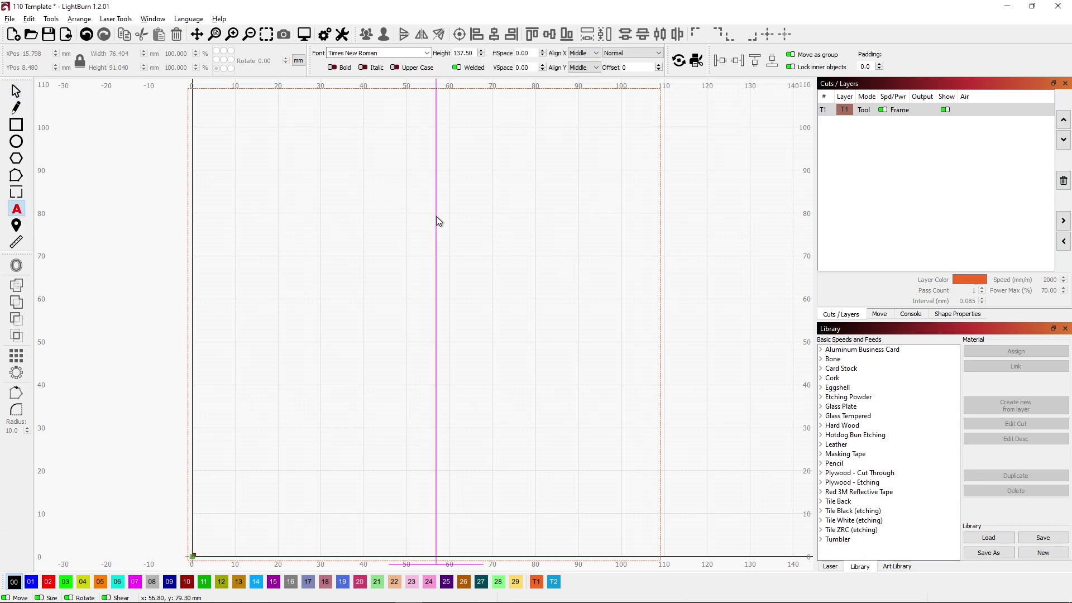
pyautogui.write('T')
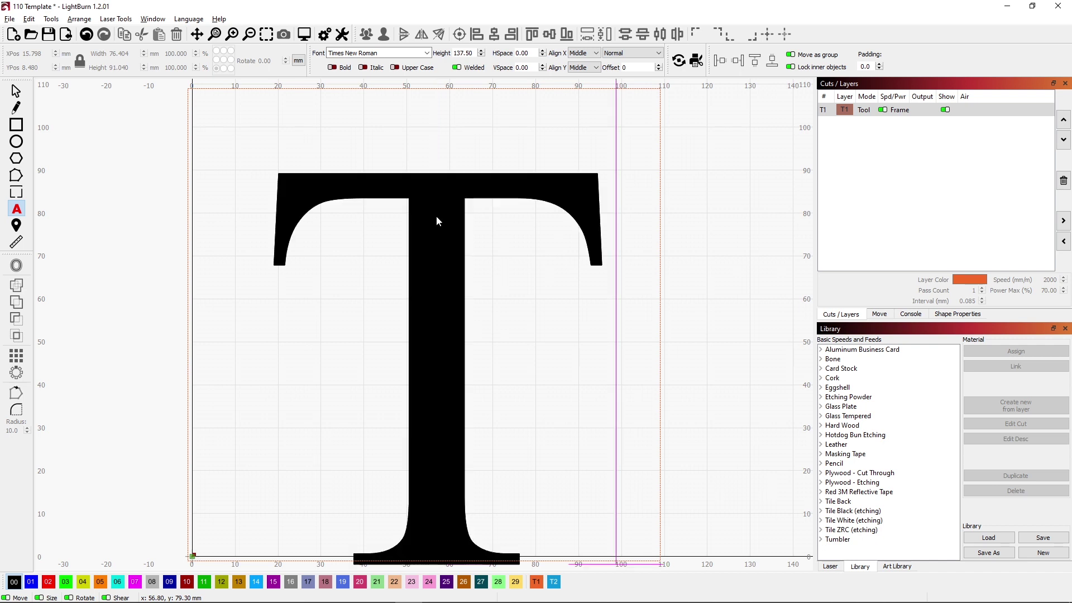
pyautogui.click(16, 90)
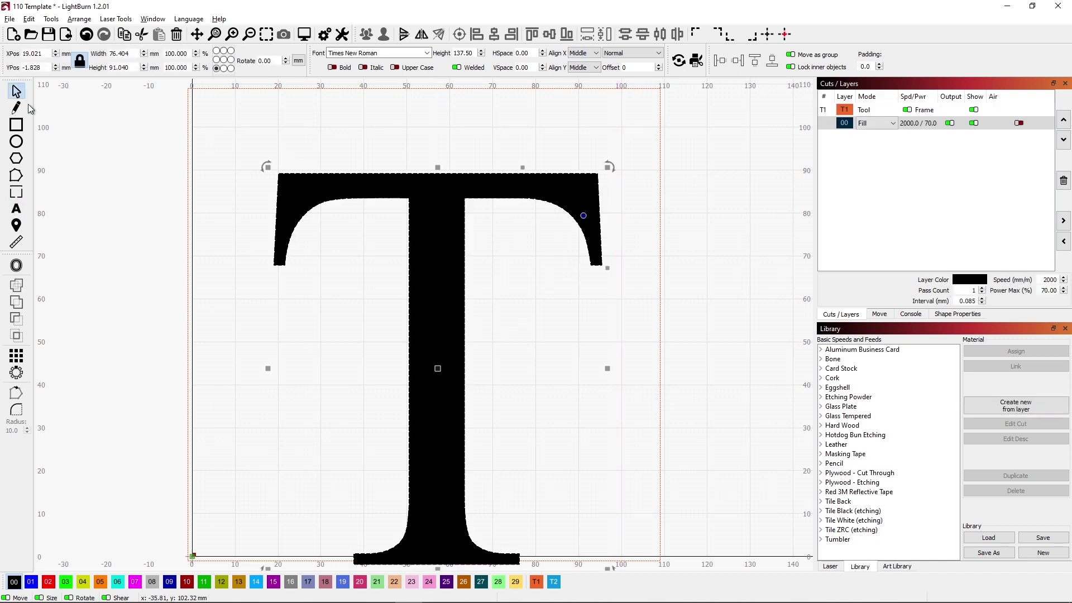
pyautogui.moveTo(438, 368); pyautogui.dragTo(426, 324)
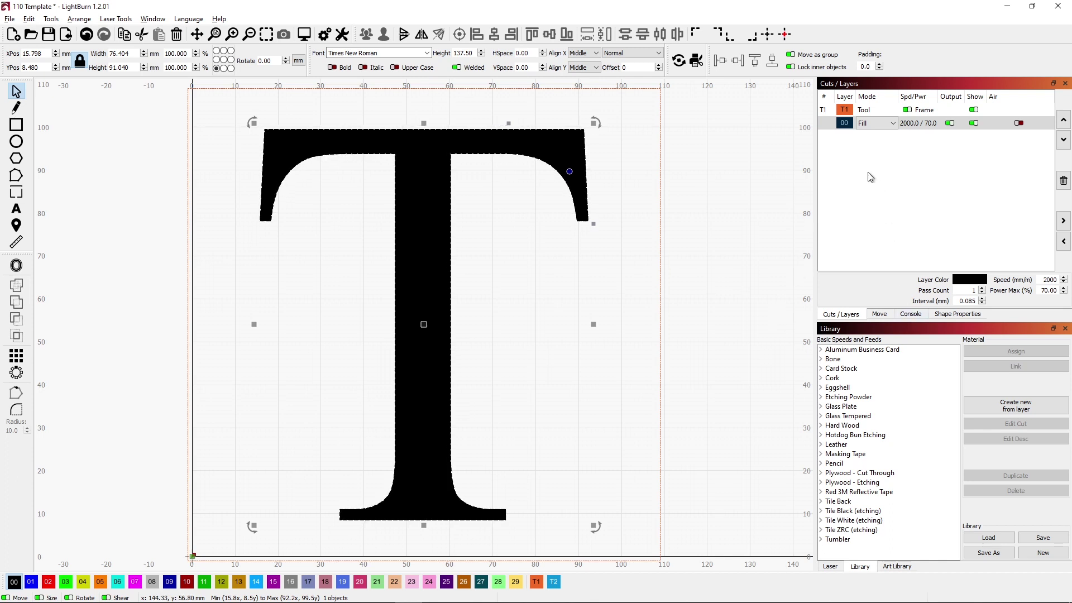
pyautogui.click(824, 122)
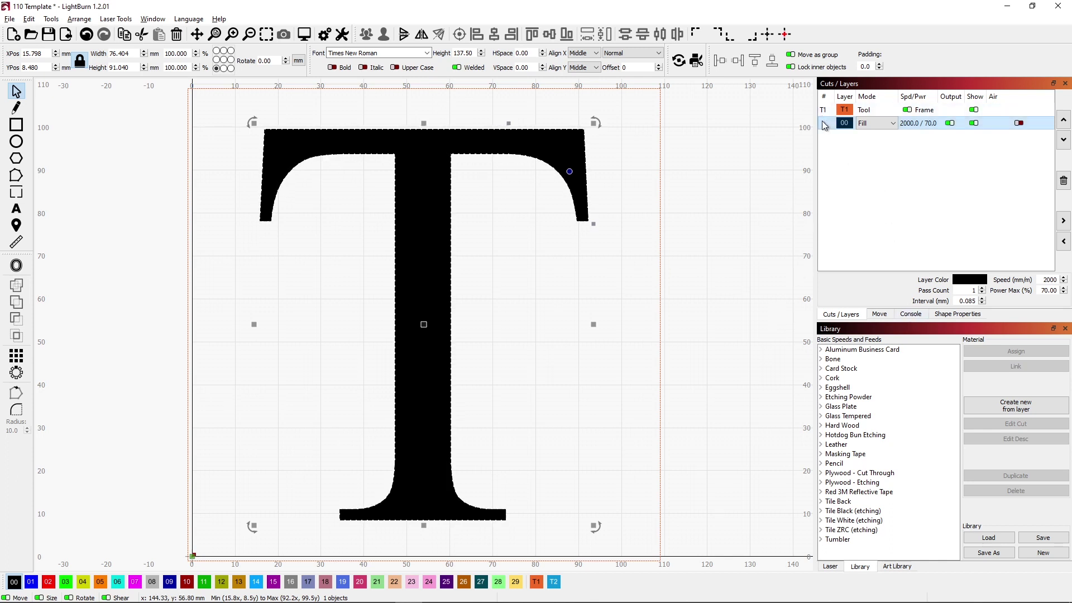
# Step: Assign the Tile Black > Ceramic tile painted flat black library preset to layer 00
pyautogui.doubleClick(823, 511)
pyautogui.click(821, 511)
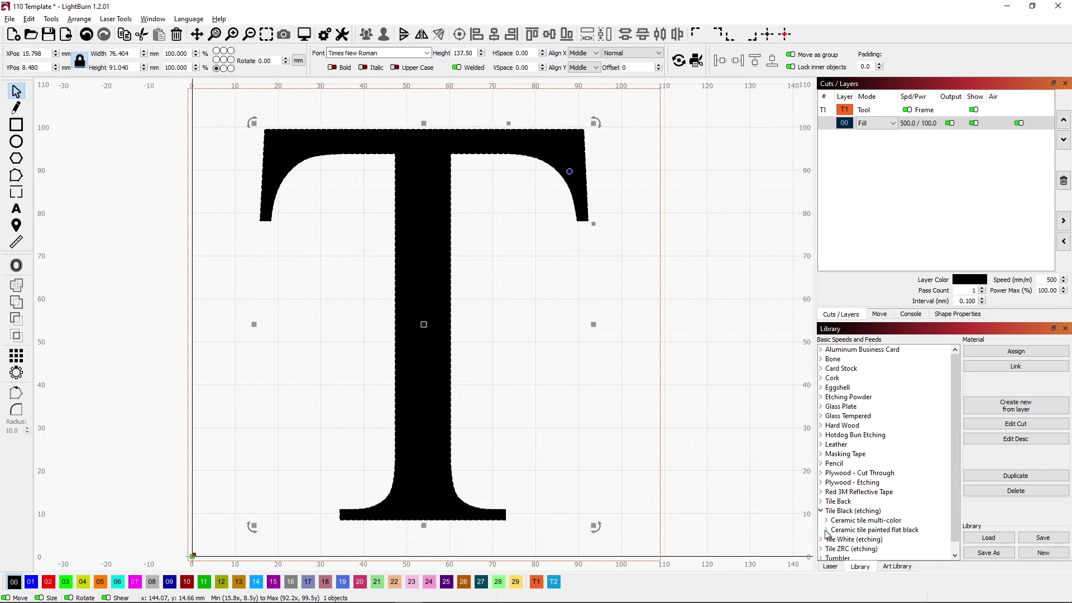
pyautogui.click(826, 530)
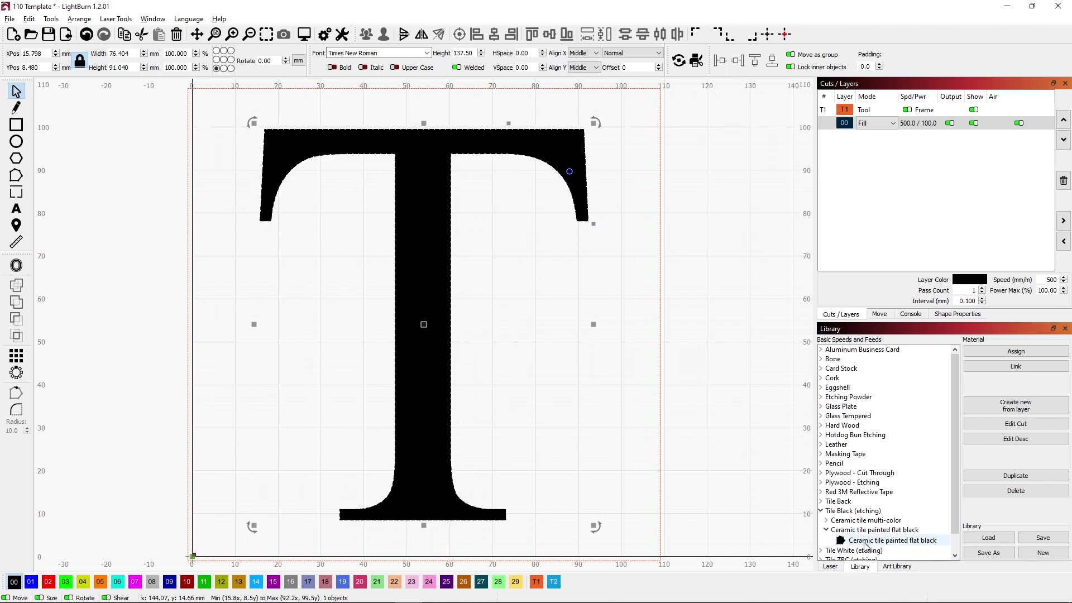
pyautogui.click(1000, 353)
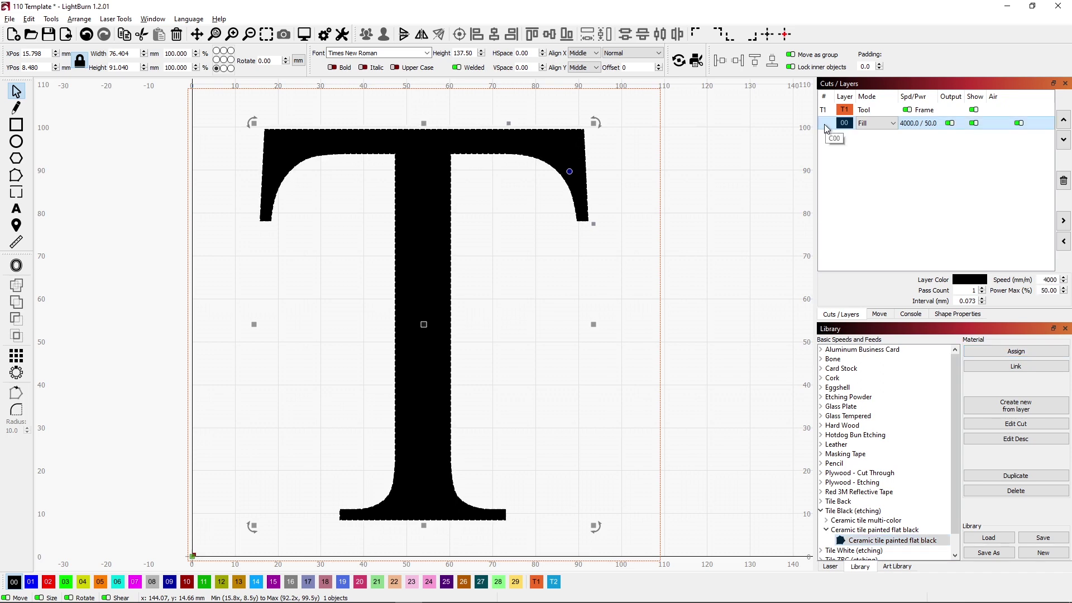
# Step: Set layer 00's Max Power to 70% and preview the job
pyautogui.doubleClick(827, 124)
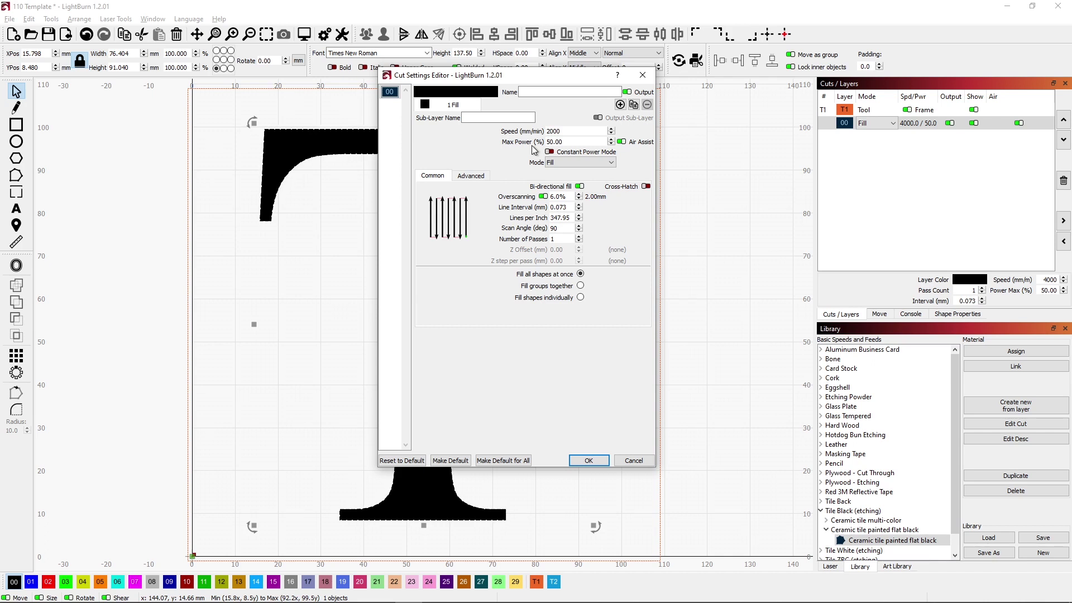
pyautogui.click(550, 142)
pyautogui.press('BackSpace')
pyautogui.write('7')
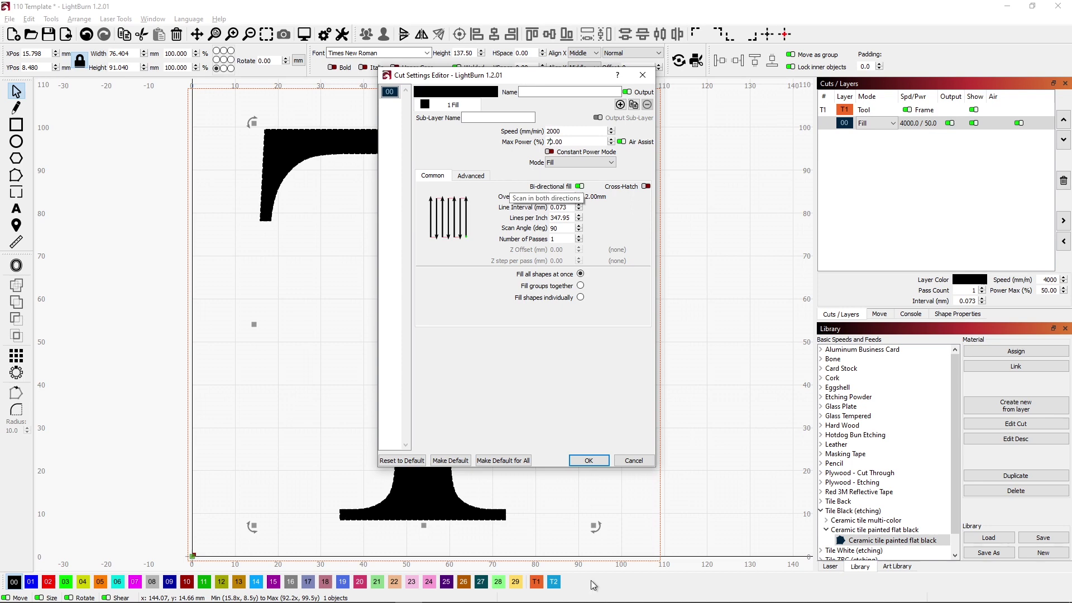
pyautogui.click(589, 460)
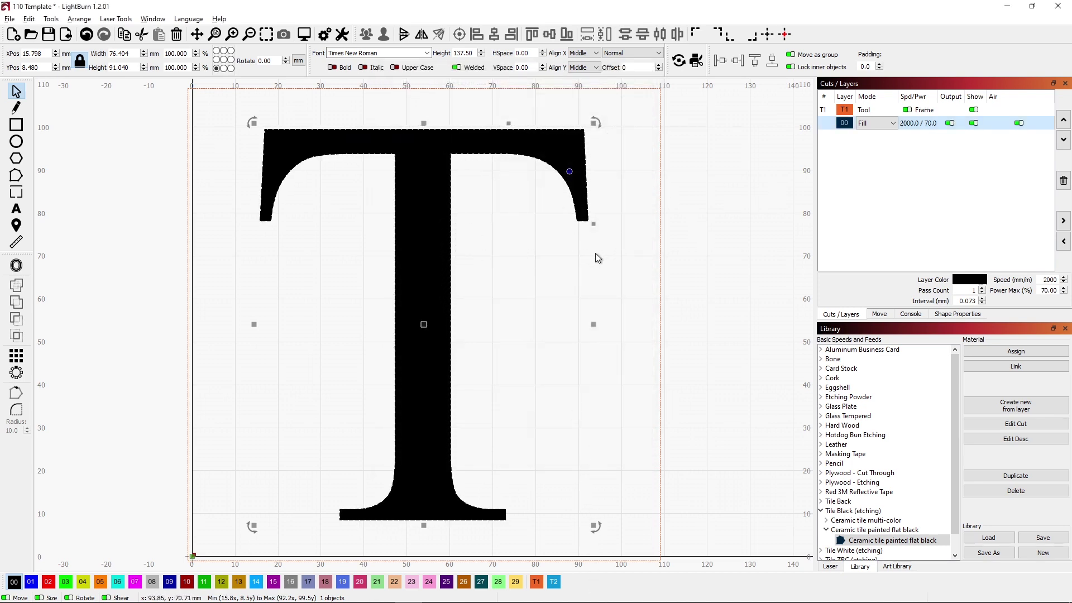
pyautogui.hotkey('alt', 'p')
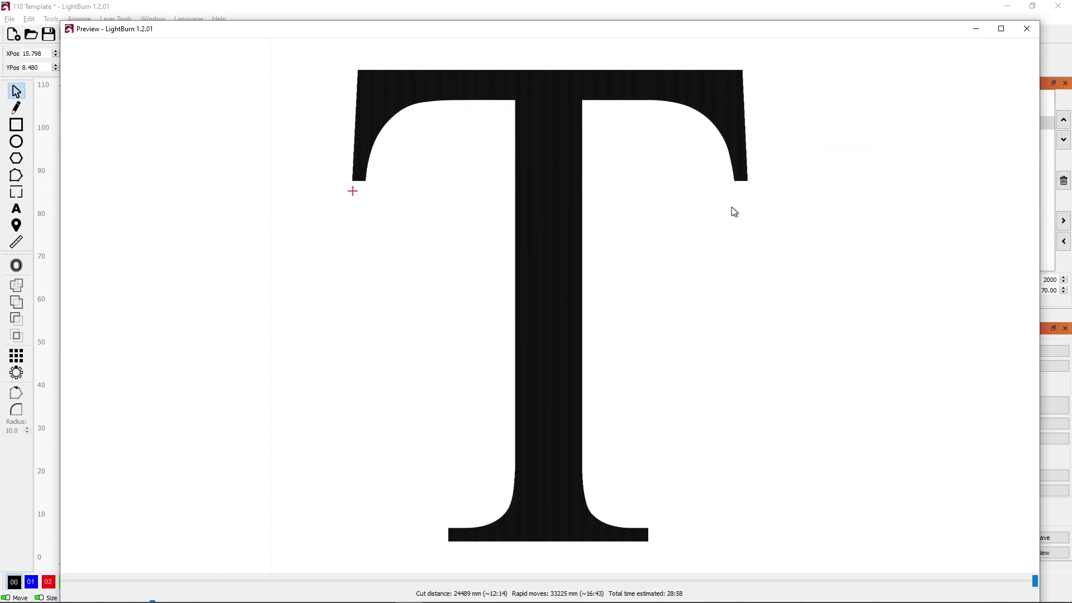
# Step: Change the fill line interval to 1 mm and preview the widely spaced scan lines
pyautogui.click(1026, 31)
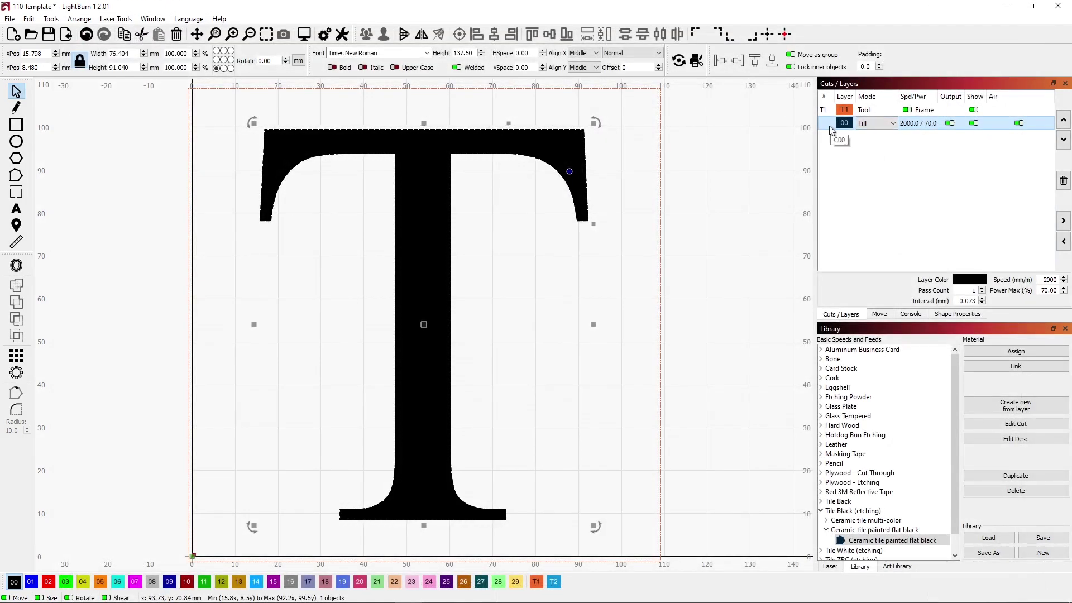
pyautogui.doubleClick(829, 125)
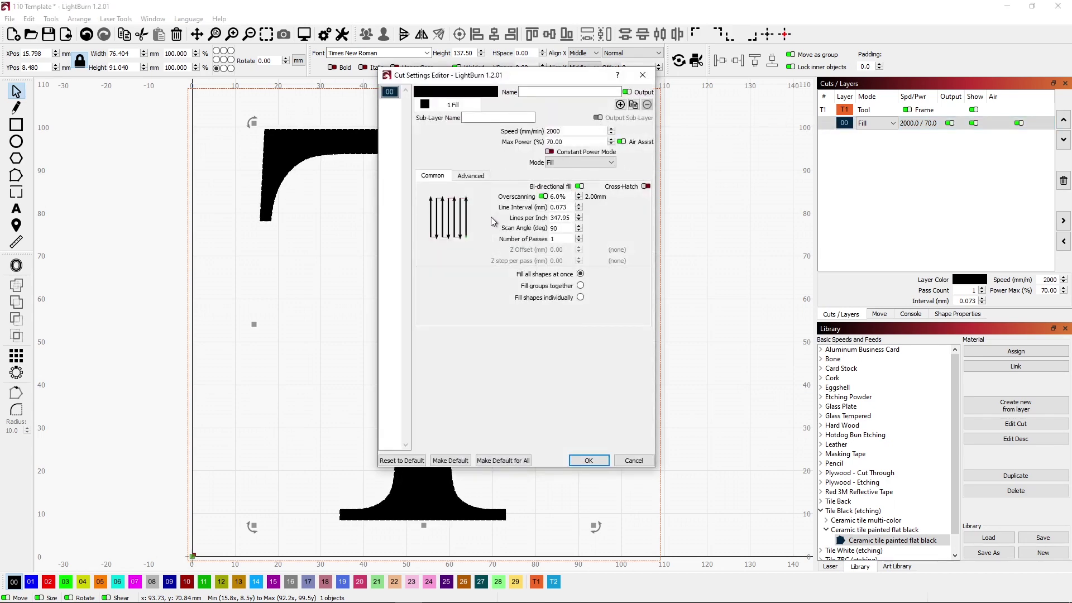
pyautogui.doubleClick(559, 207)
pyautogui.write('1')
pyautogui.click(586, 461)
pyautogui.hotkey('alt', 'p')
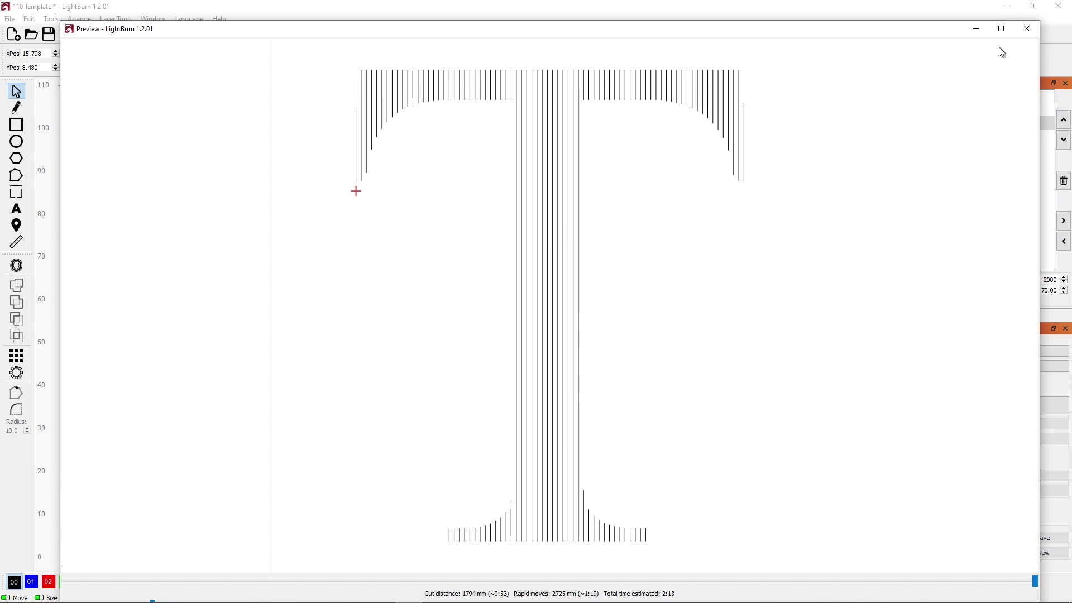
pyautogui.click(1028, 29)
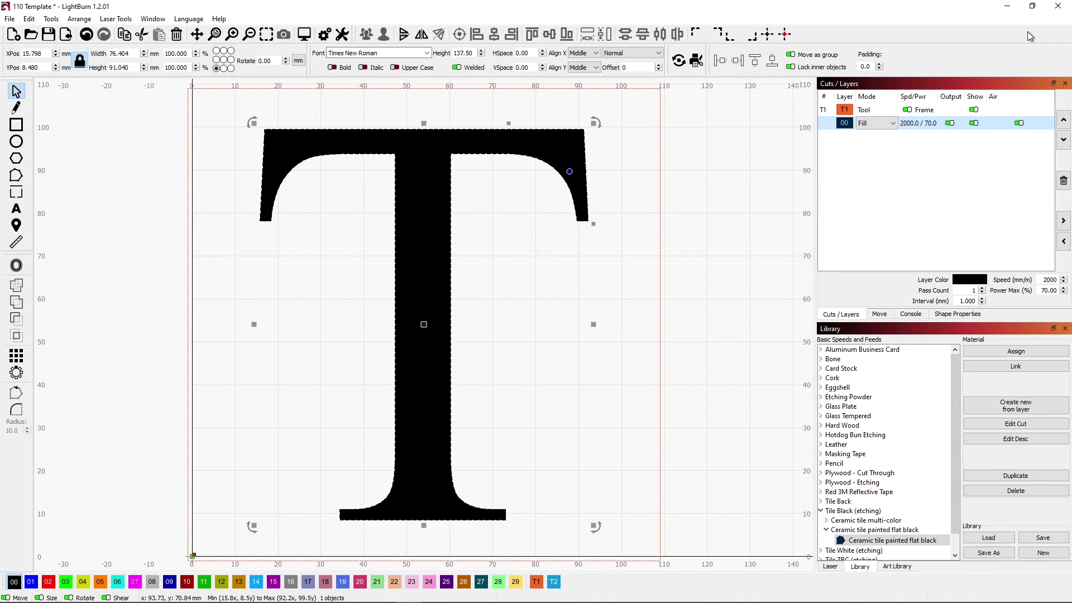
pyautogui.doubleClick(829, 125)
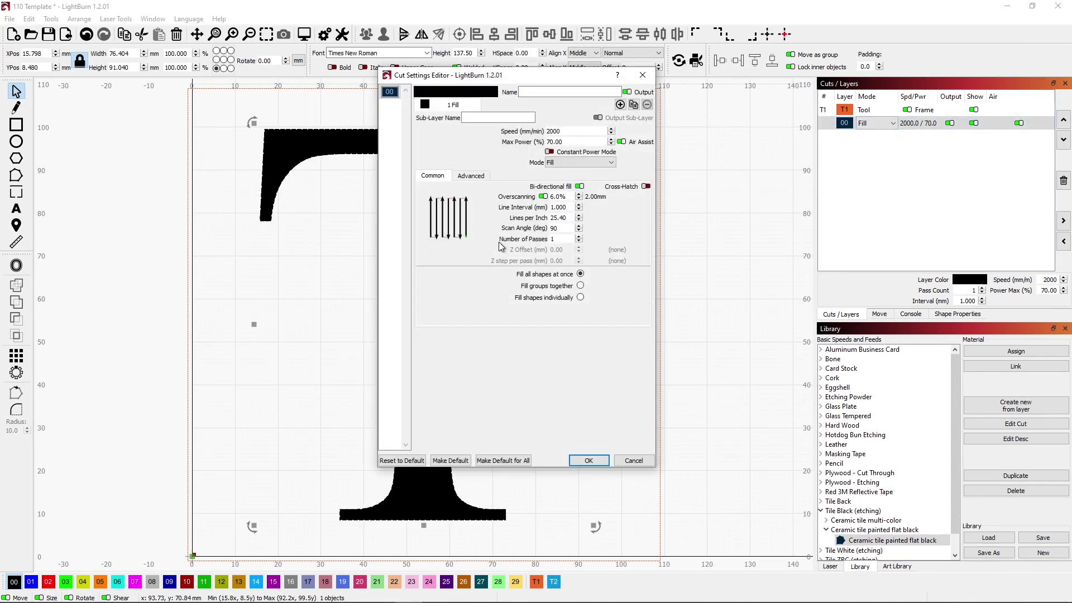
# Step: Set the first fill's scan angle to 135°, then add a second Fill sub-layer with 1 mm interval at 45°
pyautogui.doubleClick(556, 228)
pyautogui.write('135')
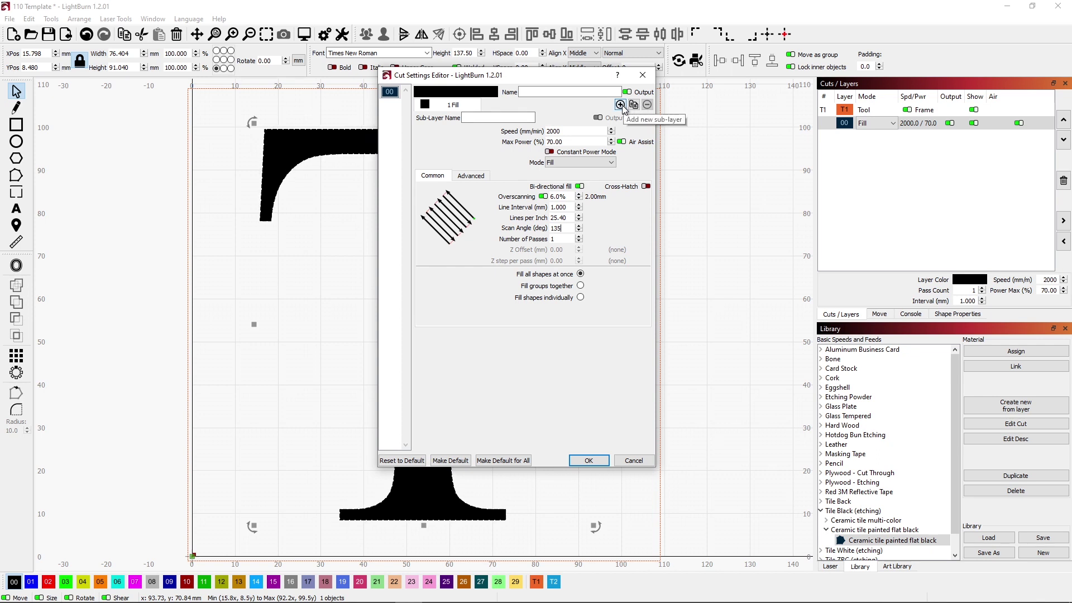
pyautogui.click(621, 105)
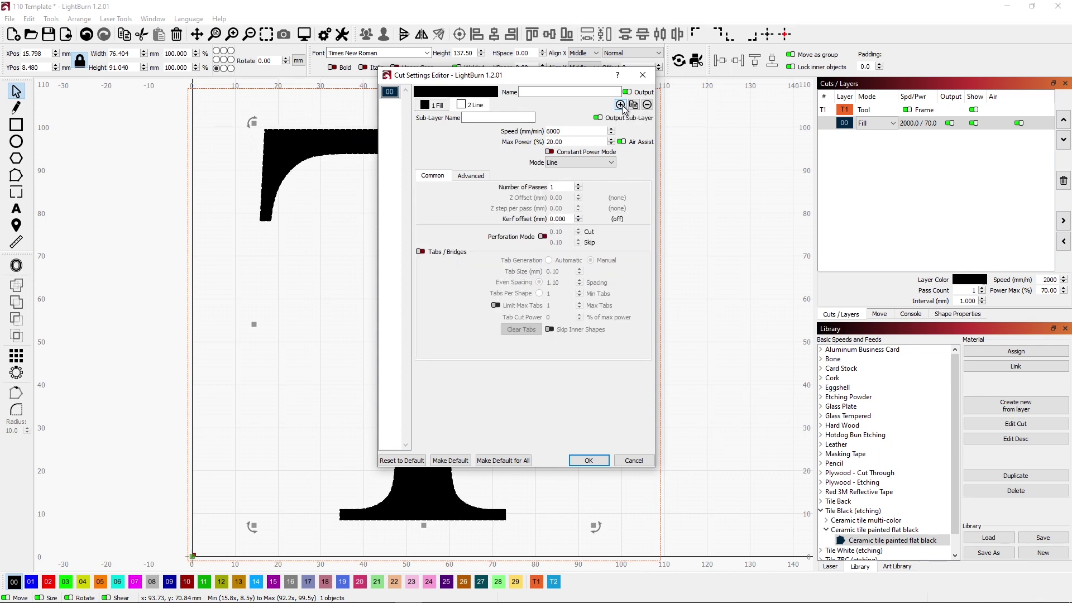
pyautogui.click(608, 163)
pyautogui.click(581, 180)
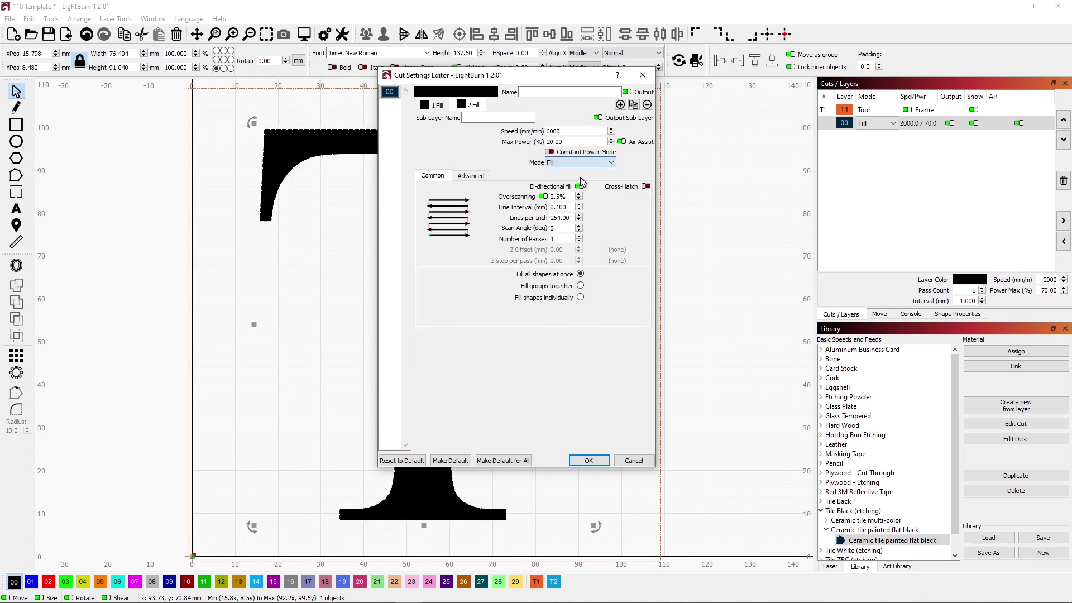
pyautogui.doubleClick(570, 207)
pyautogui.write('1')
pyautogui.doubleClick(565, 228)
pyautogui.write('45')
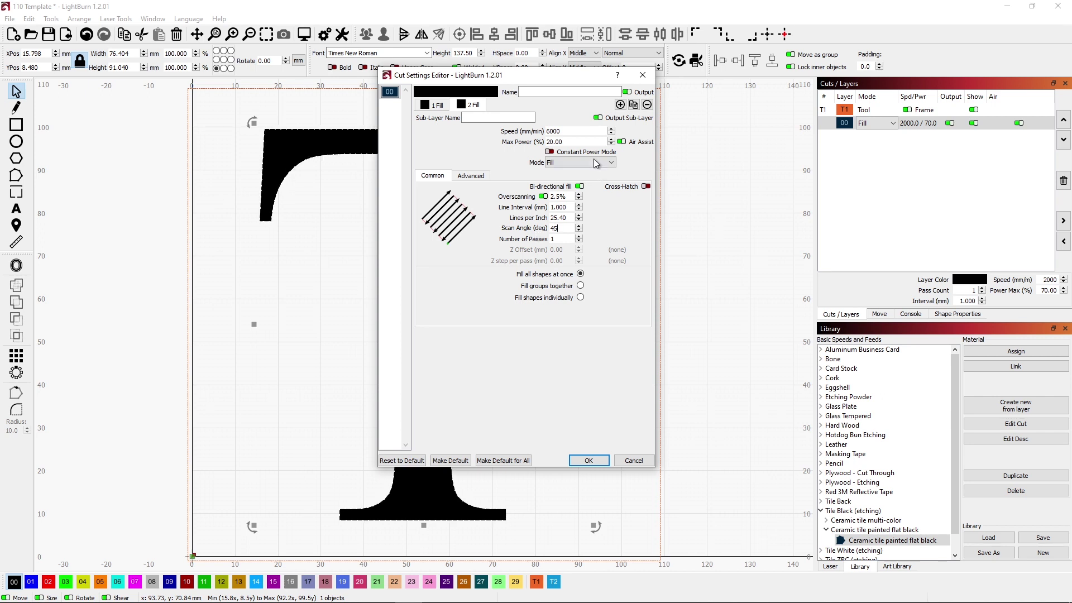
# Step: Give the second fill sub-layer 2000 mm/min speed and 70% power
pyautogui.doubleClick(559, 131)
pyautogui.write('2000')
pyautogui.press('Tab')
pyautogui.write('70')
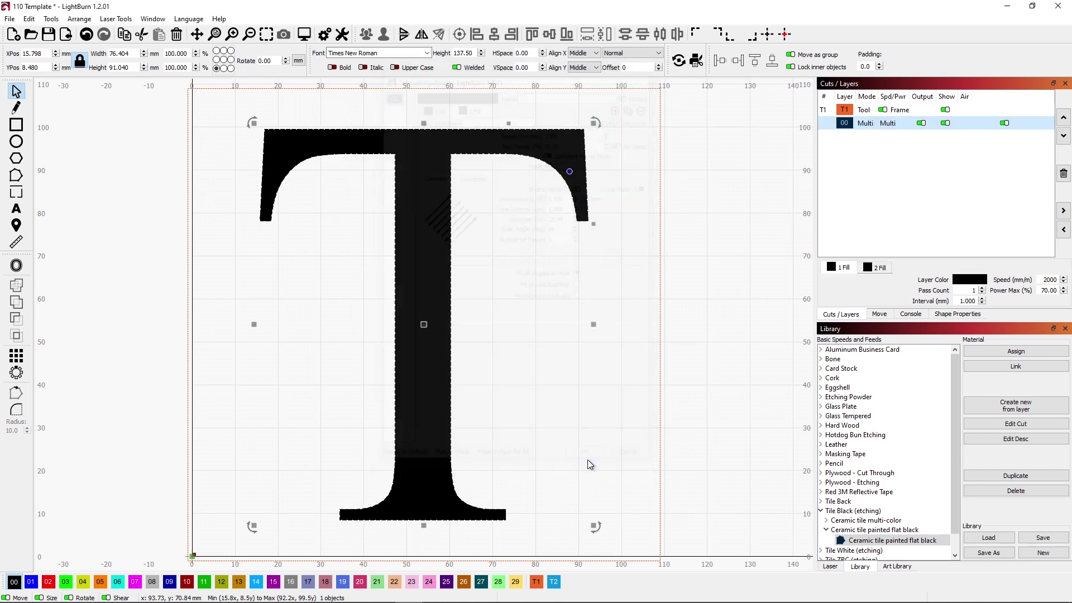
pyautogui.click(588, 460)
# Step: Preview the job, stepping back through the hatch passes
pyautogui.hotkey('alt', 'p')
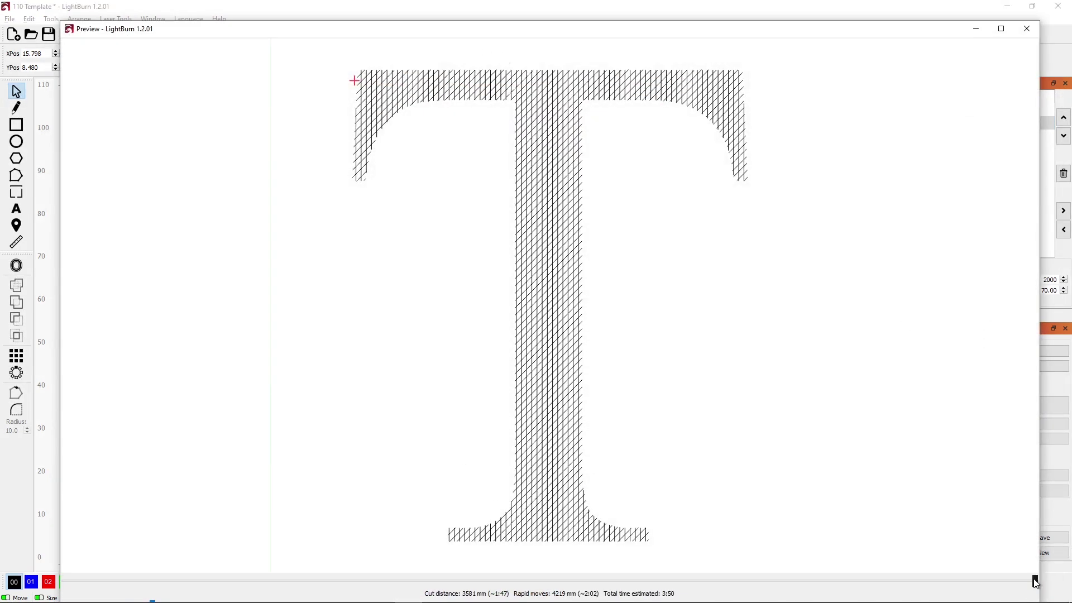
pyautogui.moveTo(1035, 583)
pyautogui.mouseDown()
pyautogui.moveTo(335, 560)
pyautogui.moveTo(555, 583)
pyautogui.moveTo(1038, 578)
pyautogui.mouseUp()
pyautogui.click(1028, 28)
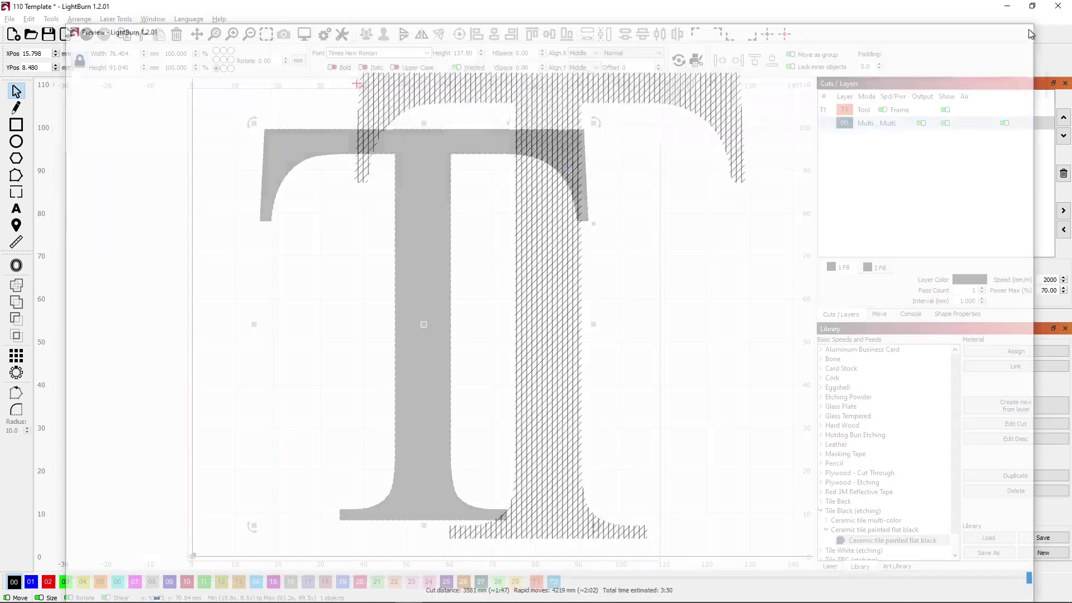
# Step: Adjust the fill sub-layers' scan angles so they run at 135° and 45°
pyautogui.doubleClick(826, 121)
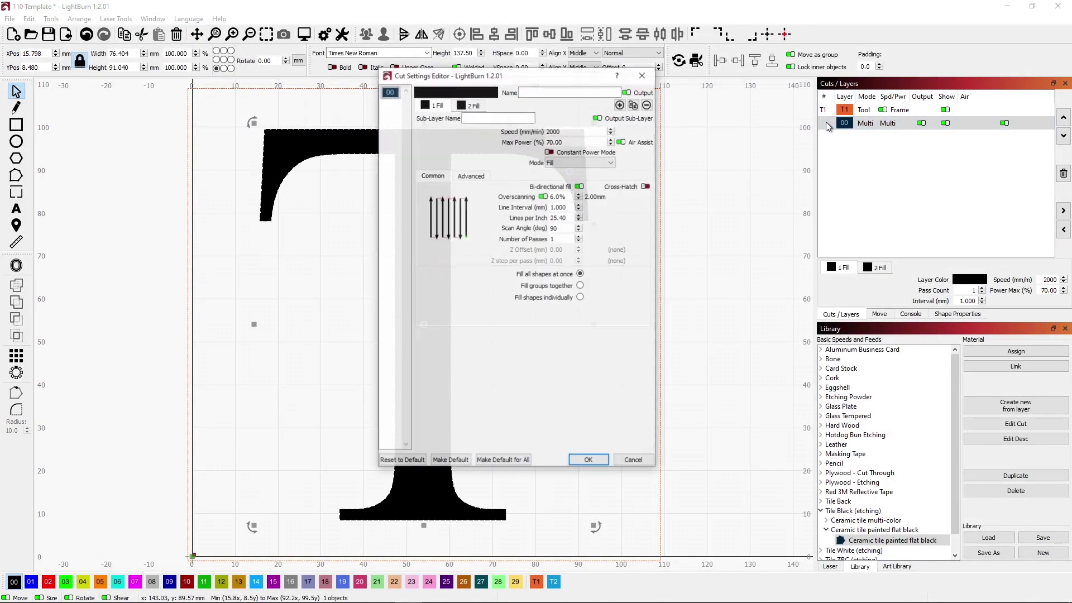
pyautogui.click(470, 108)
pyautogui.click(441, 107)
pyautogui.doubleClick(557, 227)
pyautogui.write('1')
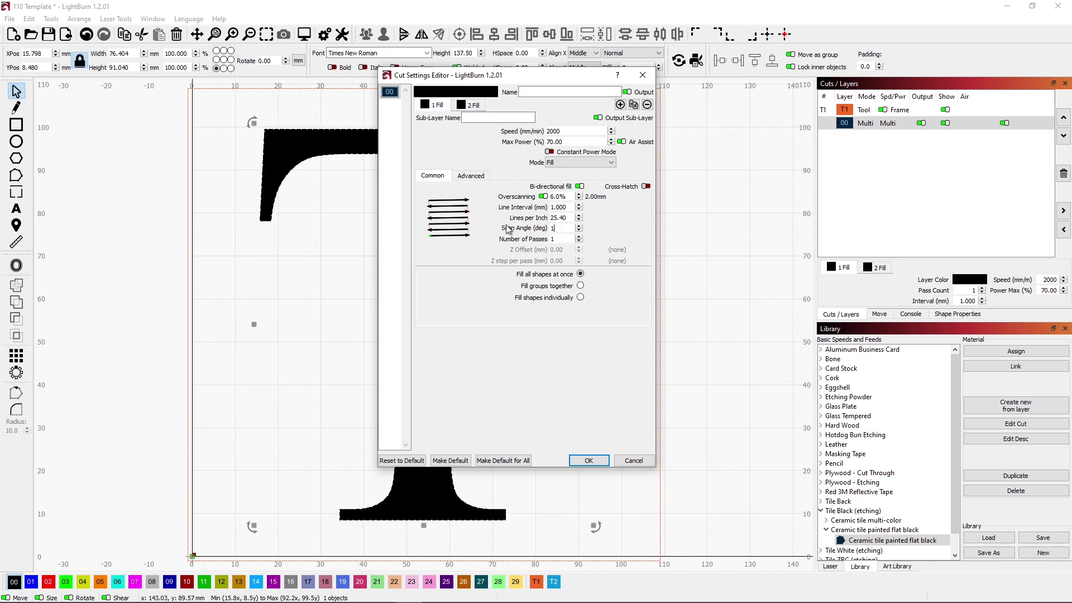
pyautogui.press('BackSpace')
pyautogui.write('45')
pyautogui.click(463, 106)
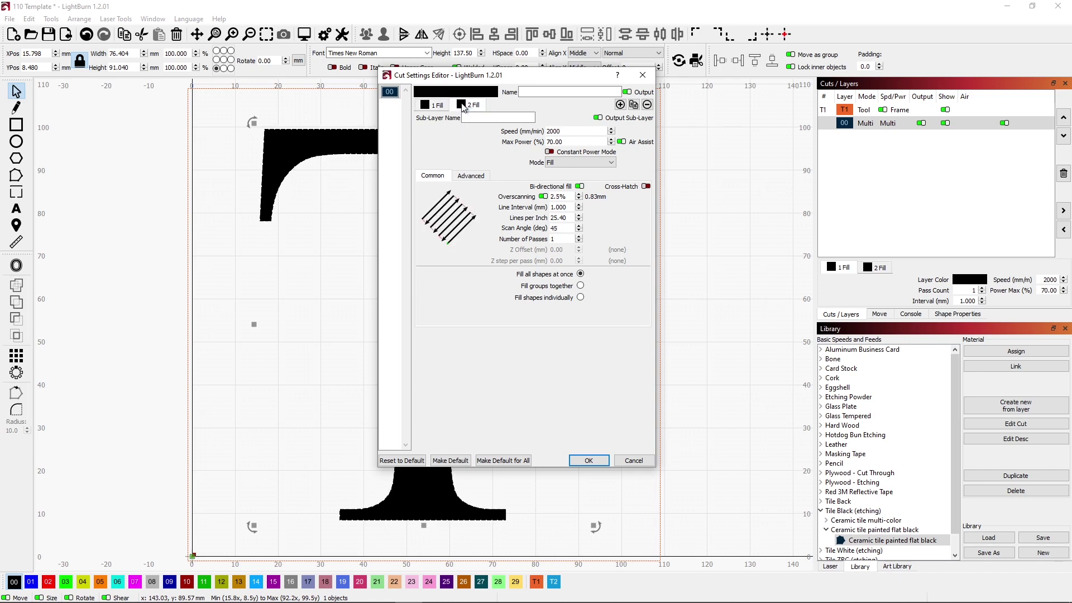
pyautogui.click(432, 106)
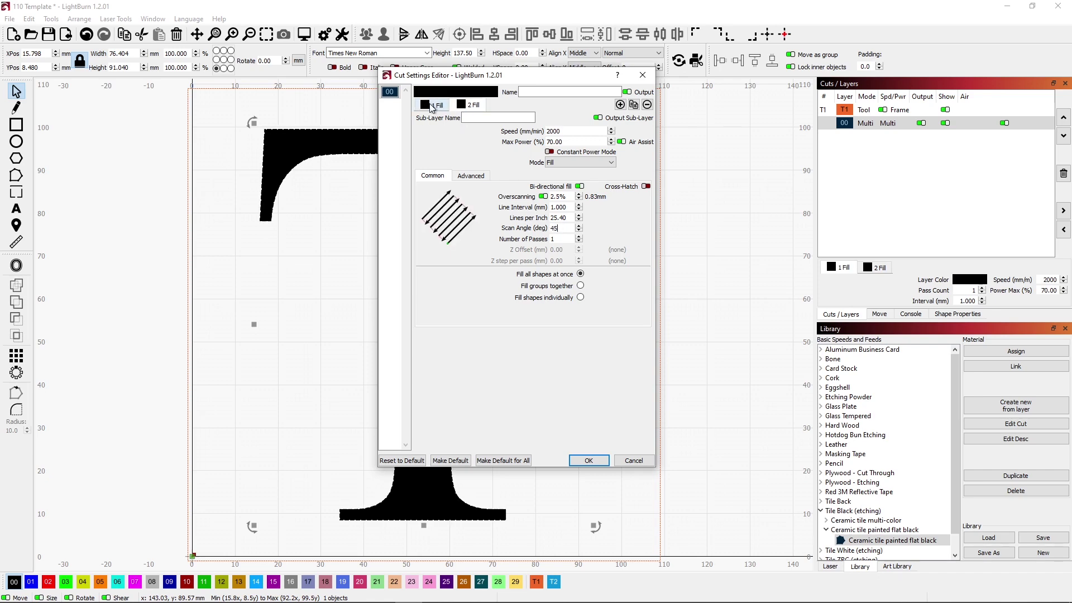
pyautogui.click(598, 461)
# Step: Preview the diamond-crosshatched T, then close the preview
pyautogui.hotkey('alt', 'p')
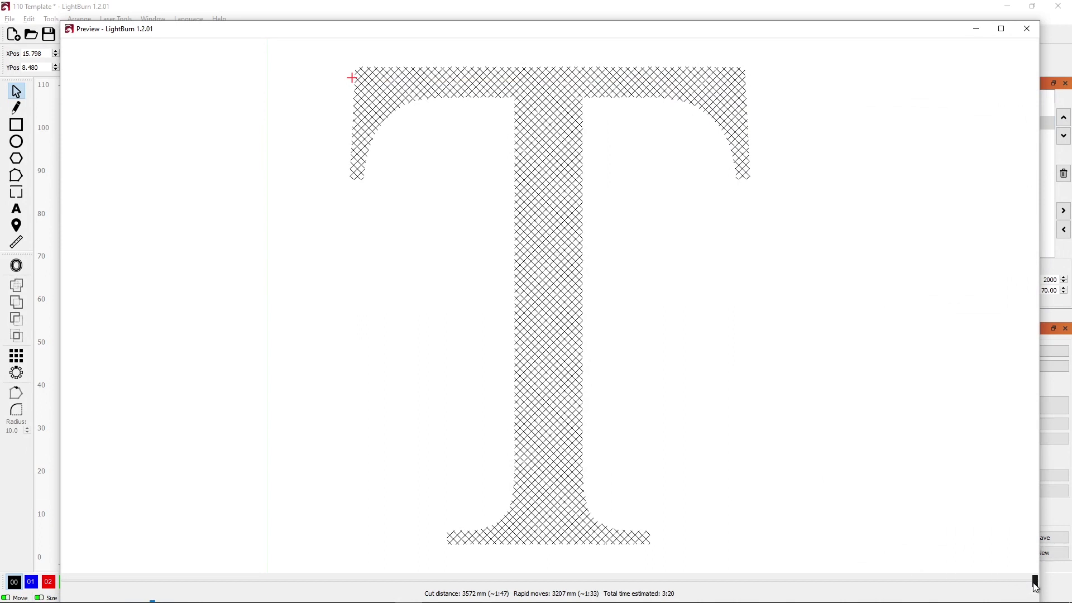
pyautogui.moveTo(1035, 581)
pyautogui.mouseDown()
pyautogui.moveTo(693, 585)
pyautogui.moveTo(53, 566)
pyautogui.moveTo(682, 586)
pyautogui.mouseUp()
pyautogui.click(1027, 28)
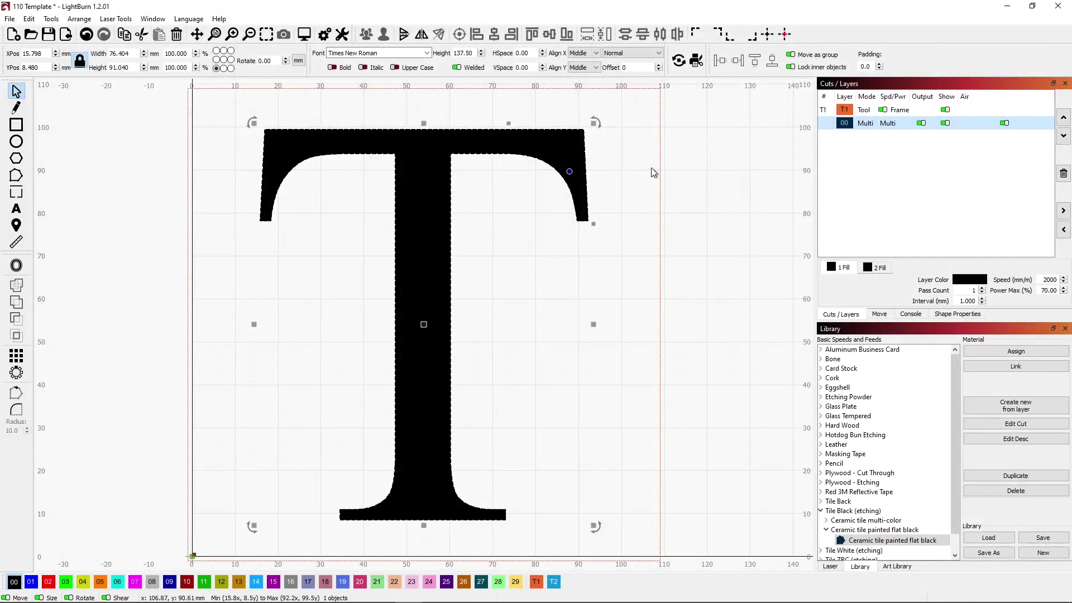
# Step: Add a third Line sub-layer to layer 00 alongside the two fill sub-layers
pyautogui.doubleClick(829, 125)
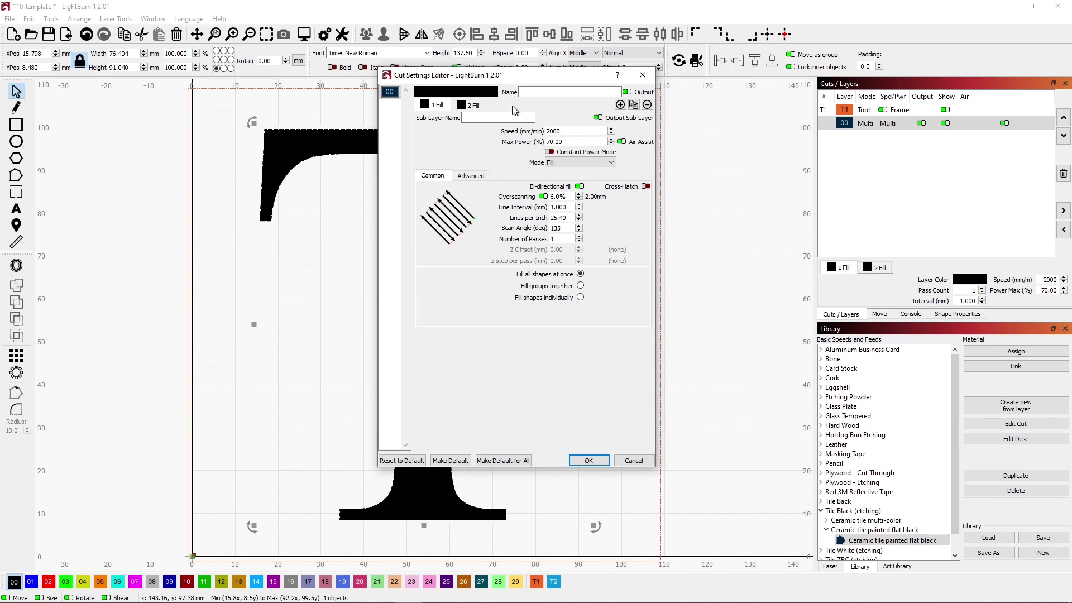
pyautogui.click(620, 105)
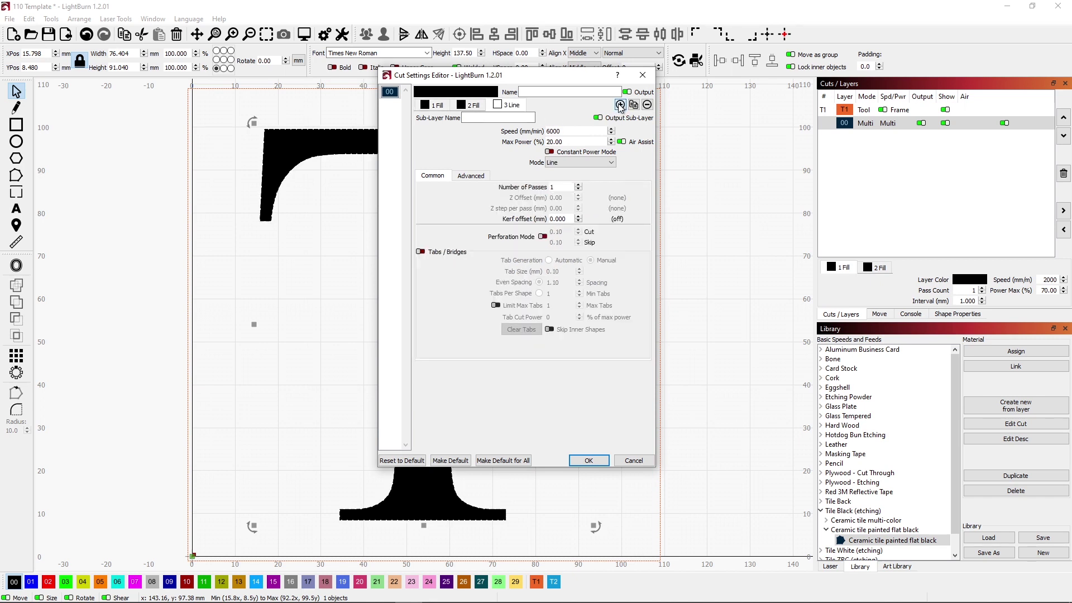
pyautogui.click(430, 106)
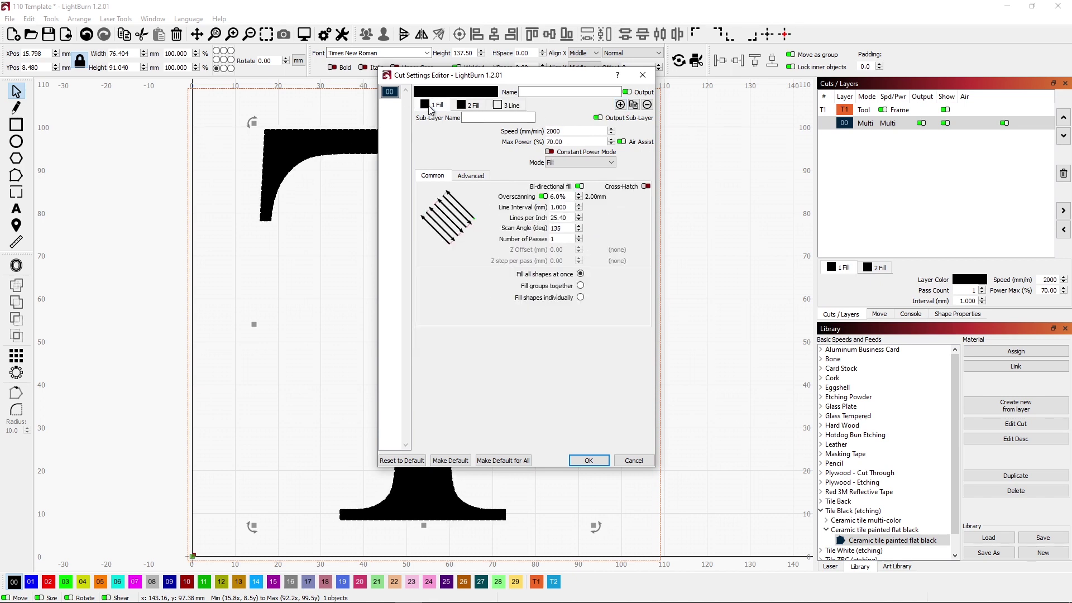
pyautogui.click(461, 106)
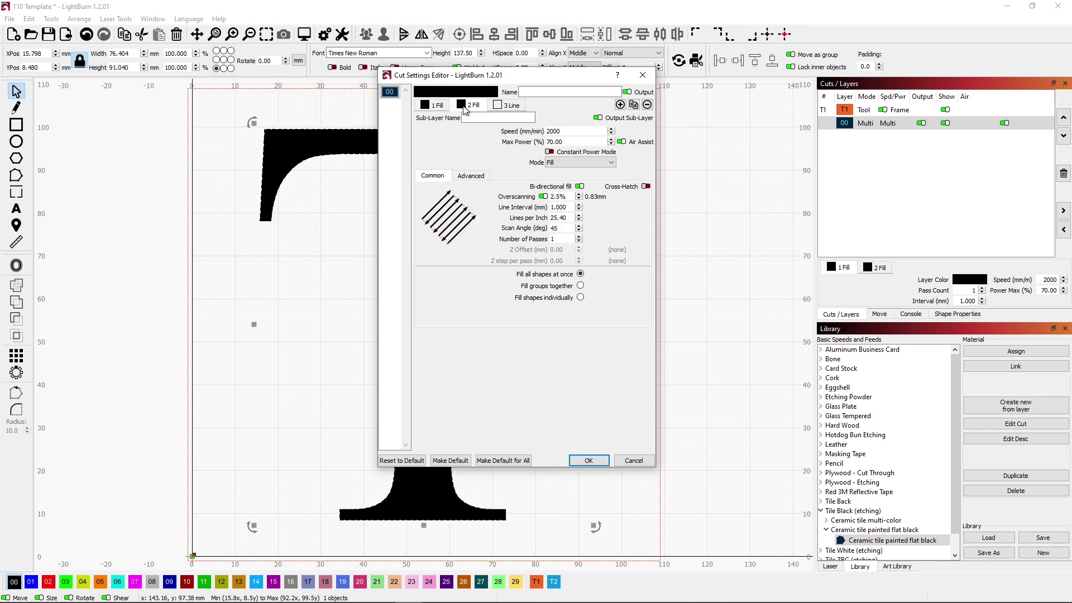
pyautogui.click(448, 107)
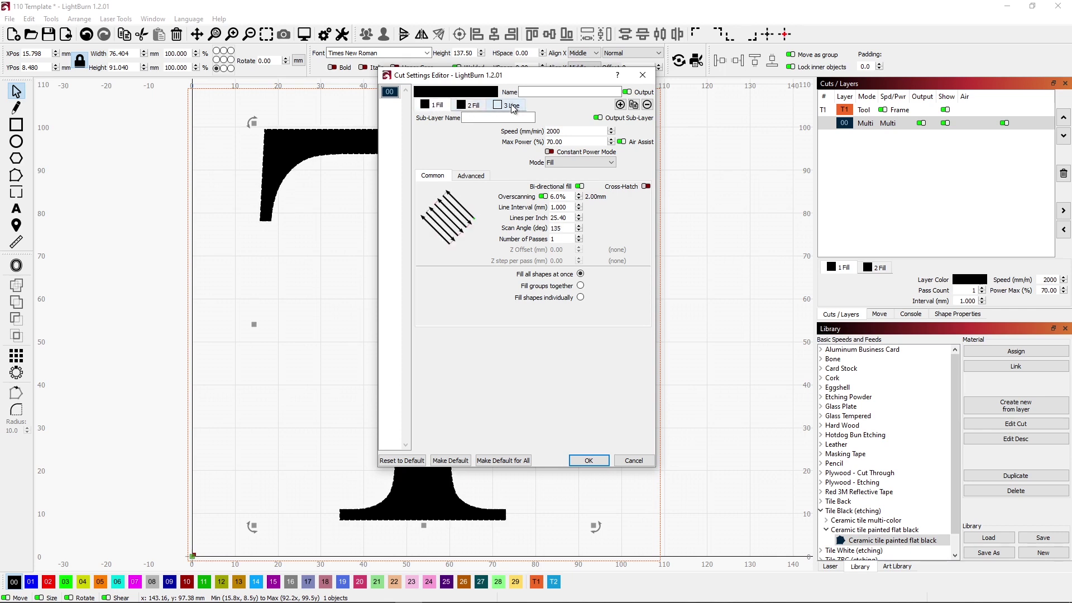
pyautogui.click(512, 106)
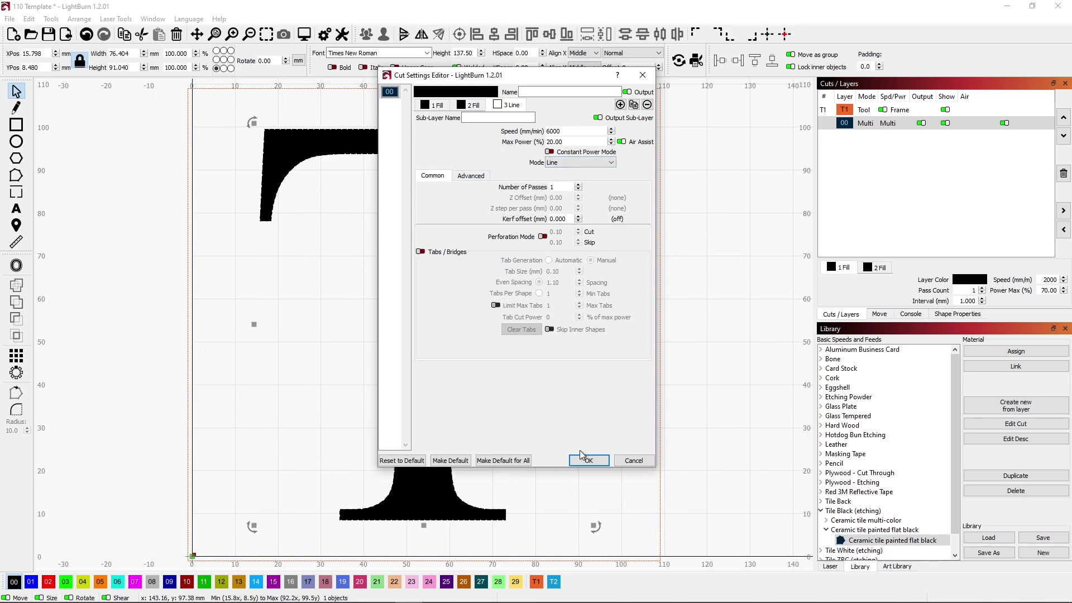
# Step: Set the Line sub-layer to 2000 mm/min and 75% power, then preview the bordered T
pyautogui.doubleClick(570, 132)
pyautogui.write('2000')
pyautogui.press('Tab')
pyautogui.write('75')
pyautogui.click(467, 106)
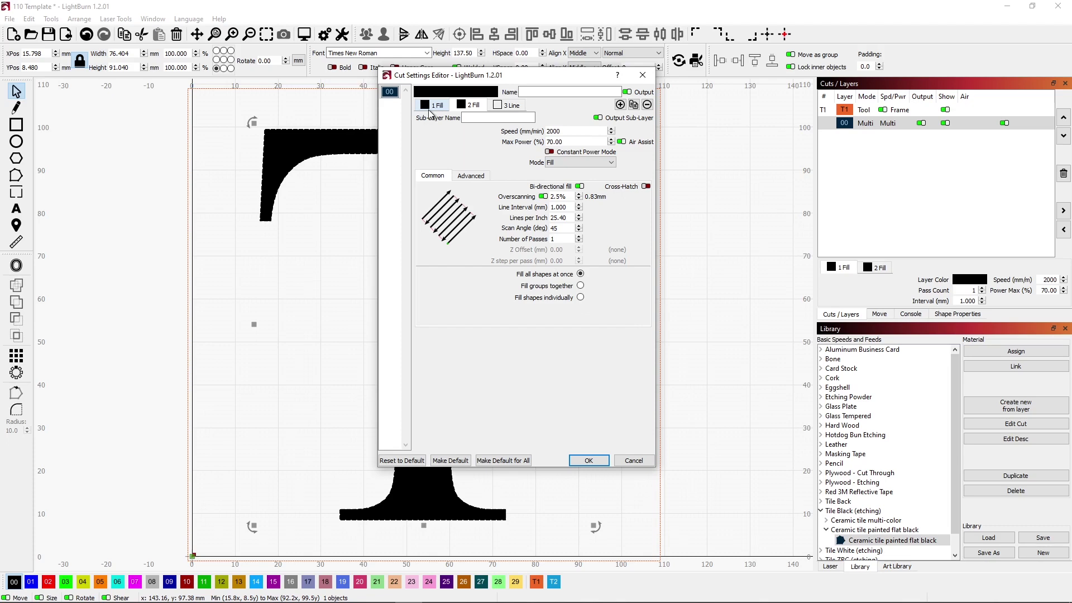
pyautogui.click(511, 105)
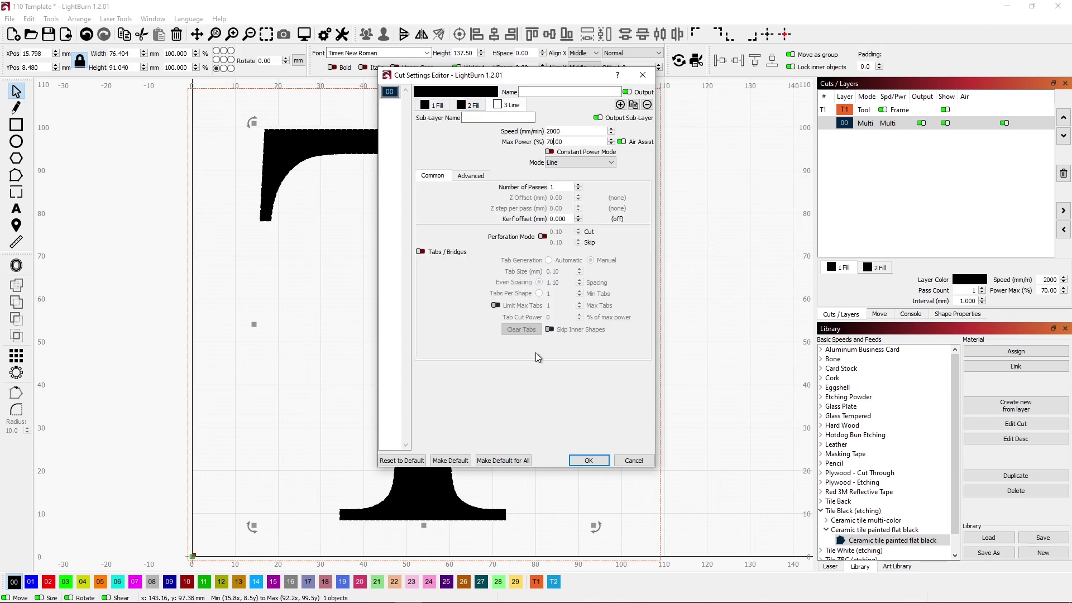
pyautogui.click(586, 456)
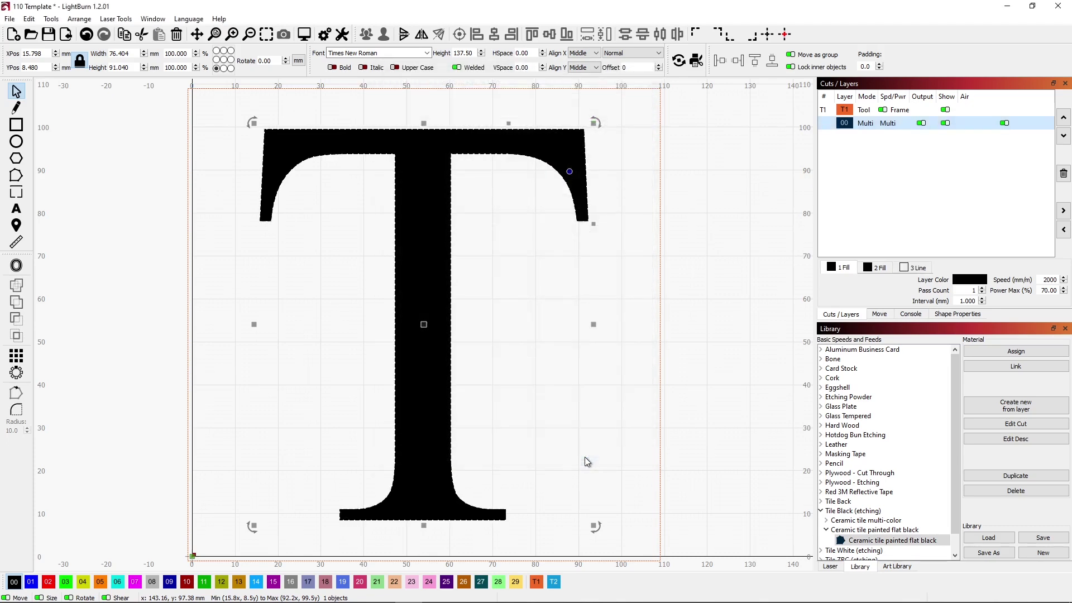
pyautogui.hotkey('alt', 'p')
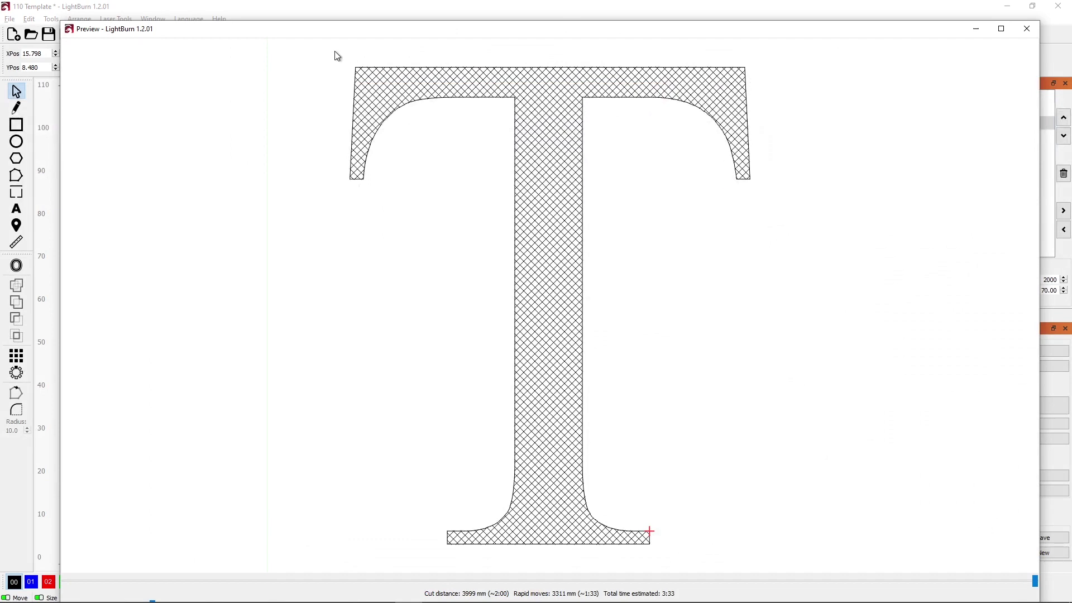
pyautogui.click(1027, 29)
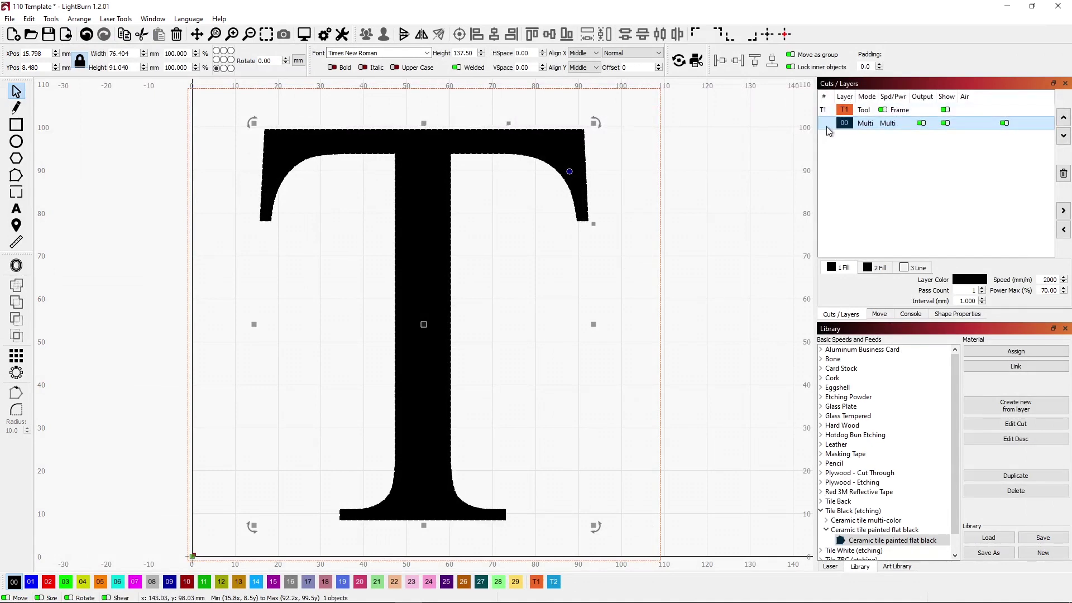
# Step: Review layer 00's cut settings without changes, then deselect the T
pyautogui.doubleClick(827, 126)
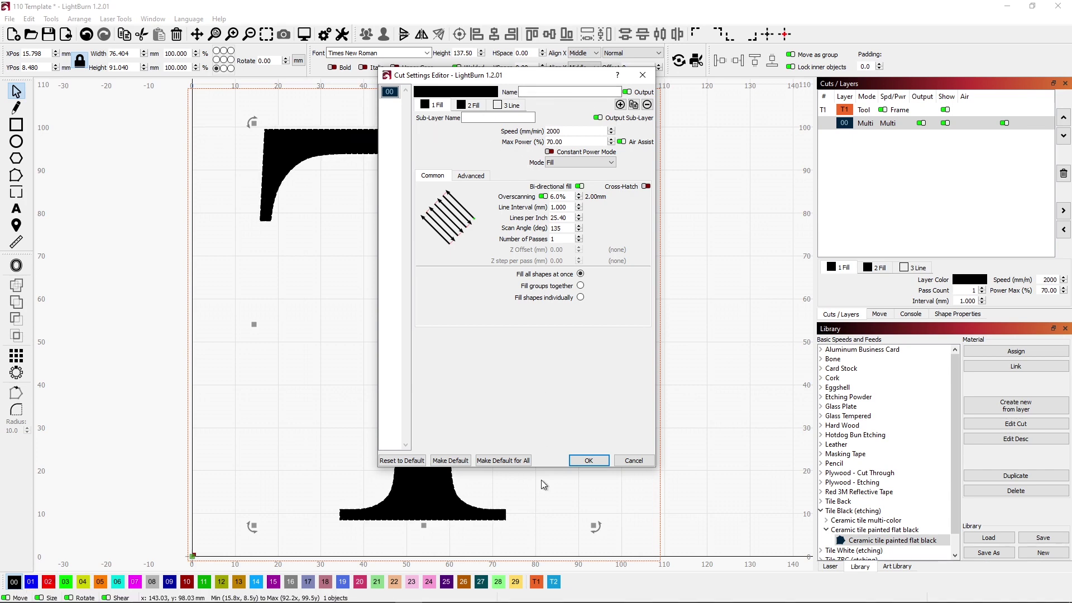
pyautogui.click(590, 460)
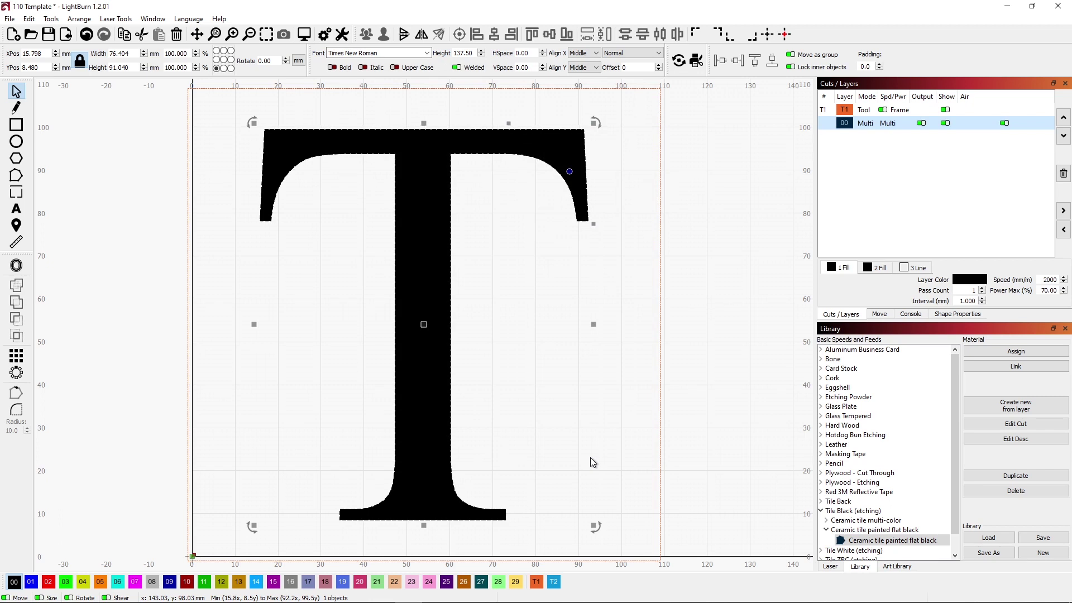
pyautogui.click(676, 259)
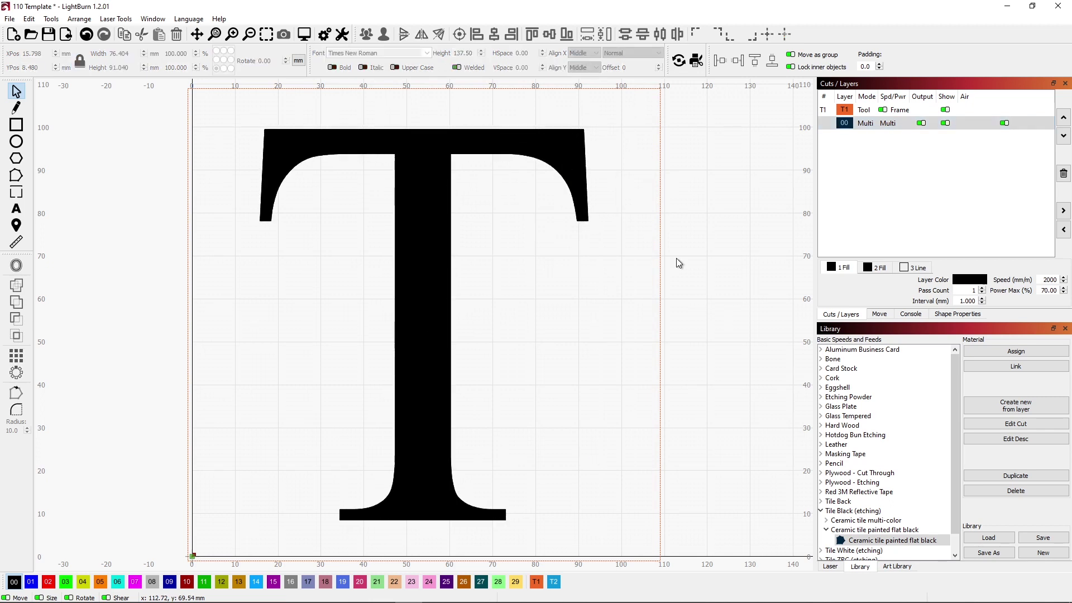